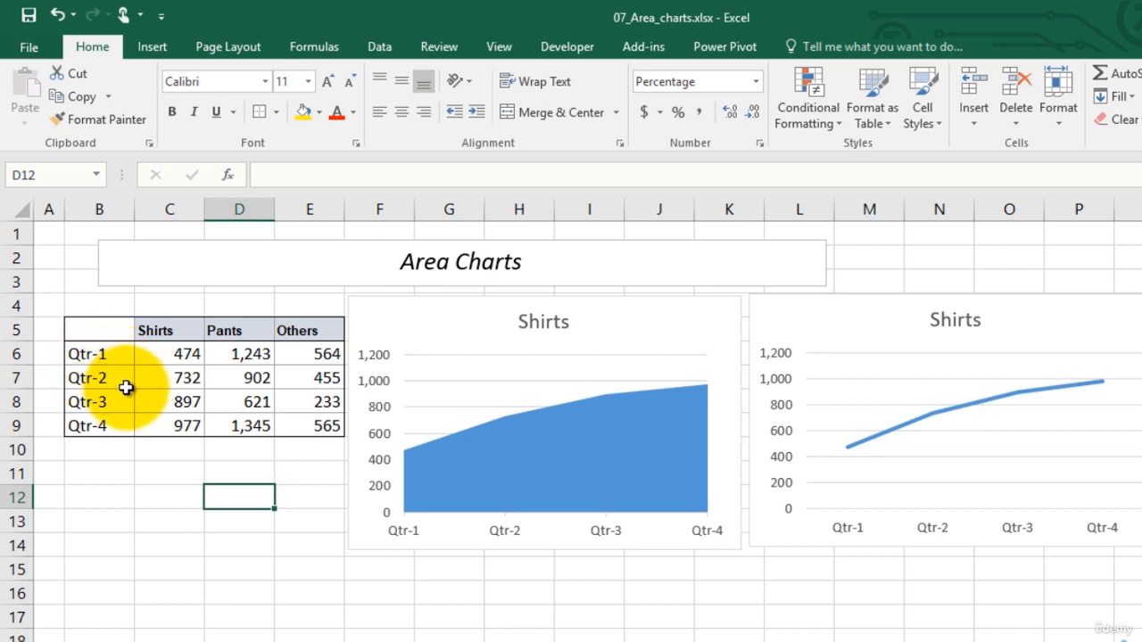
click(803, 437)
click(897, 435)
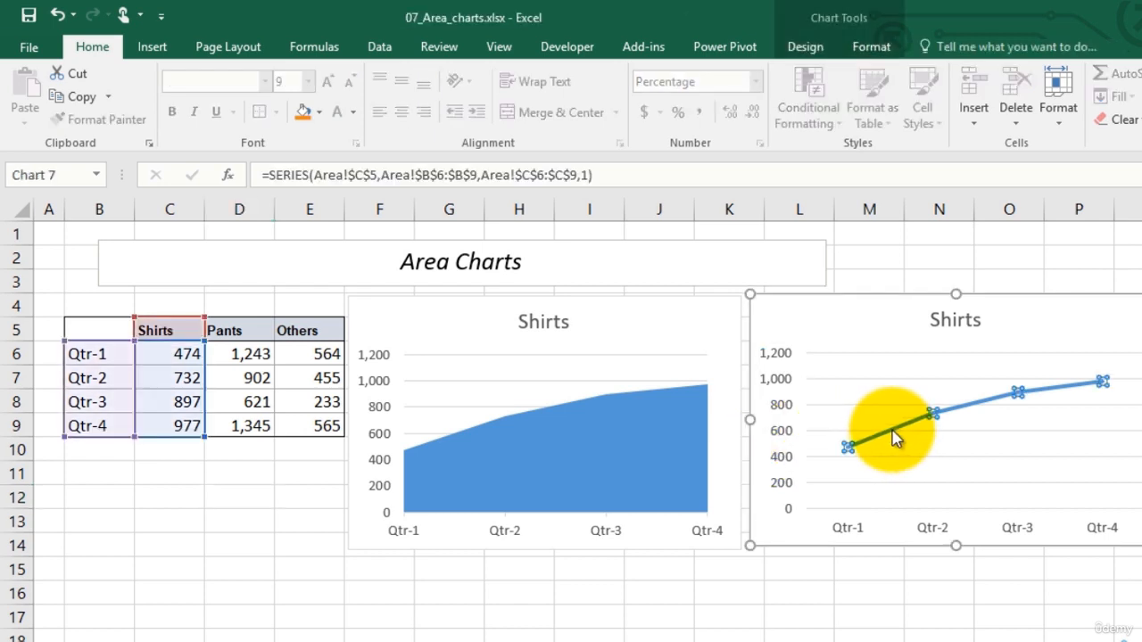
click(571, 442)
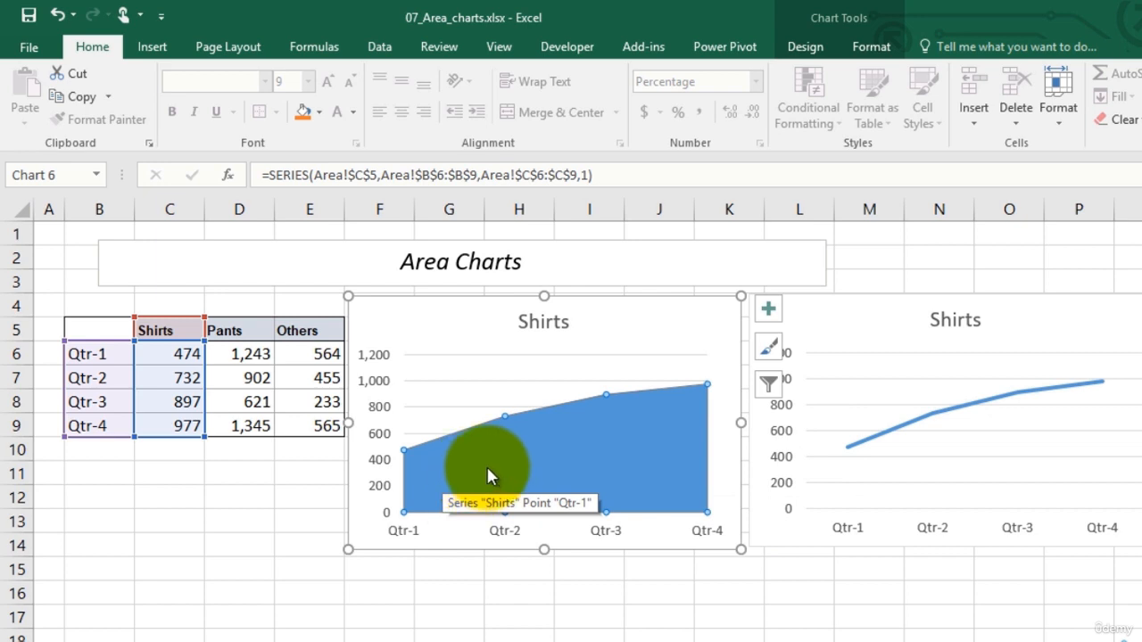
right_click(582, 449)
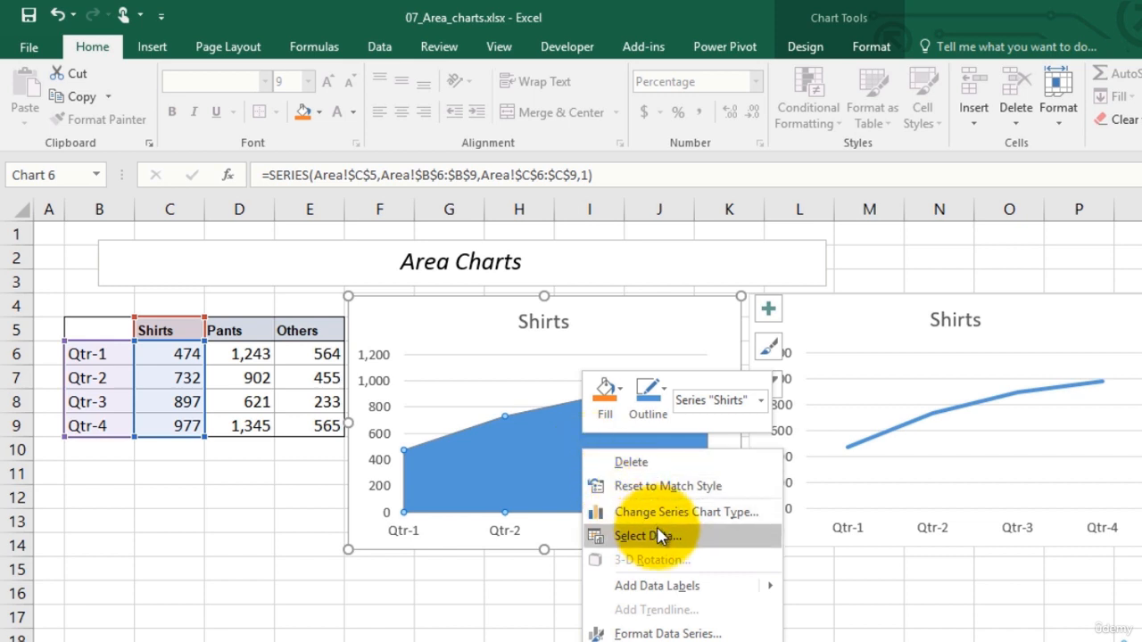
click(526, 436)
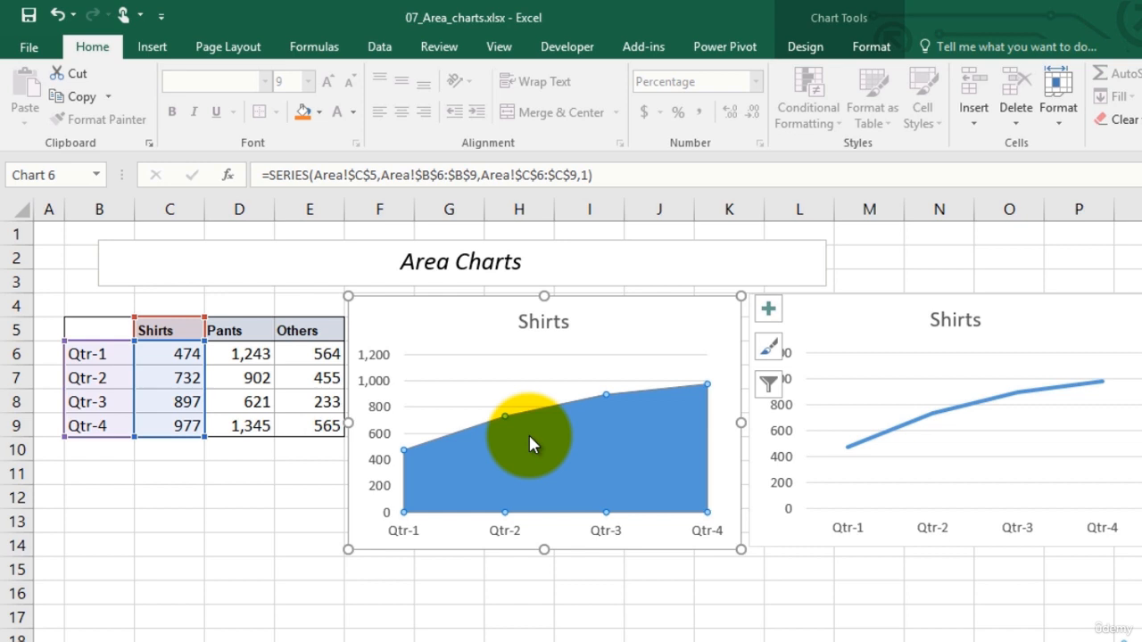
Add a Pants series to the area chart, with its name from D5 and its values from D6:D9
right_click(530, 443)
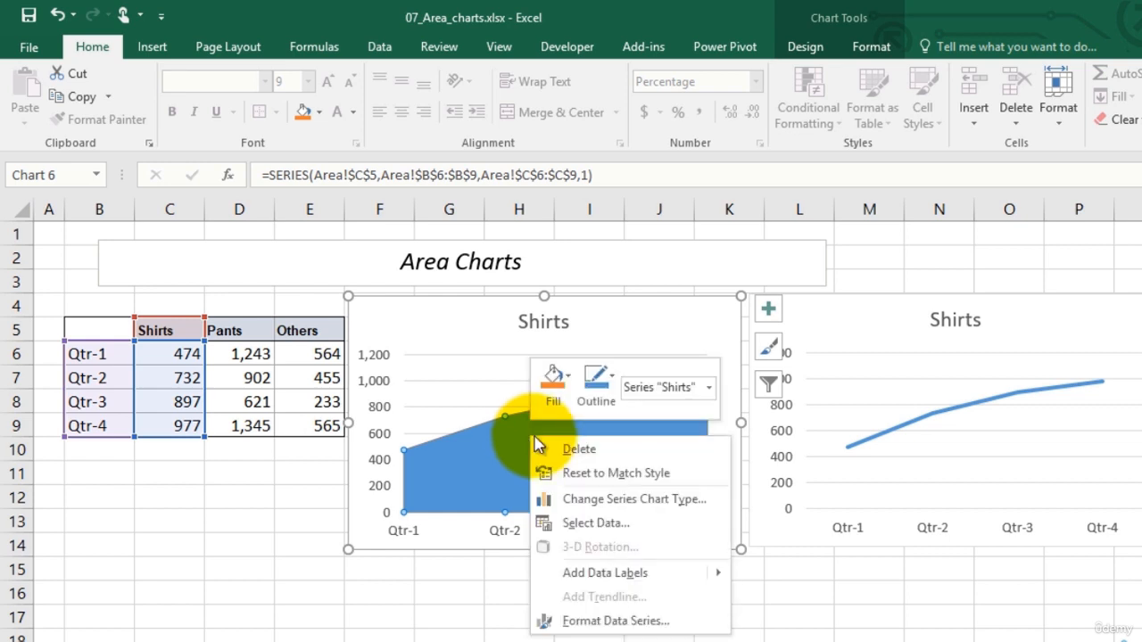
click(605, 525)
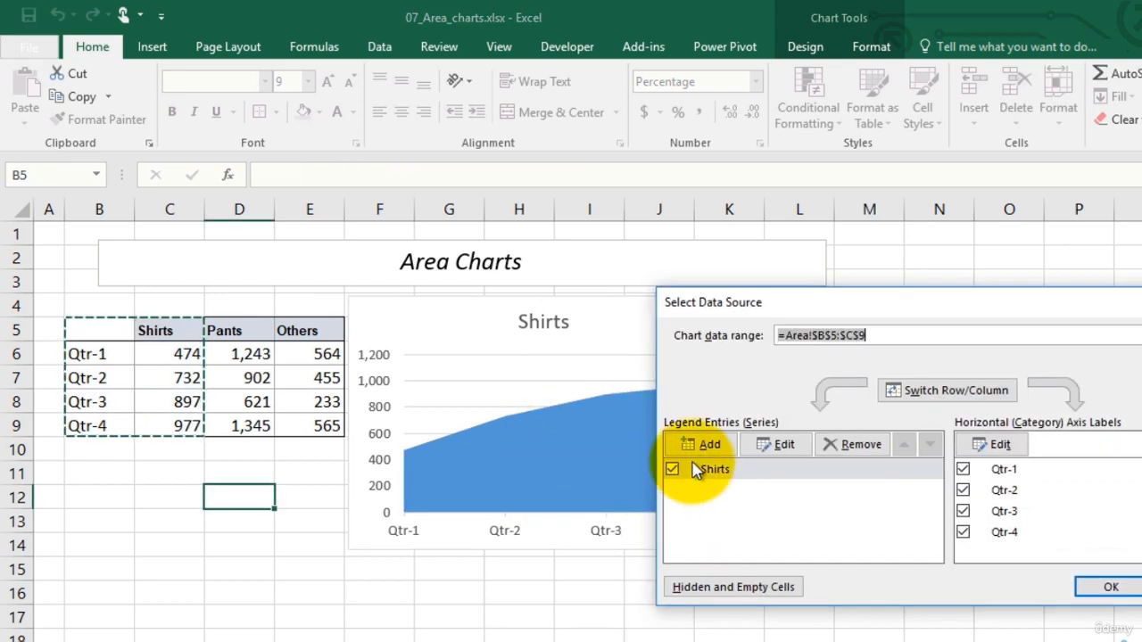
click(712, 448)
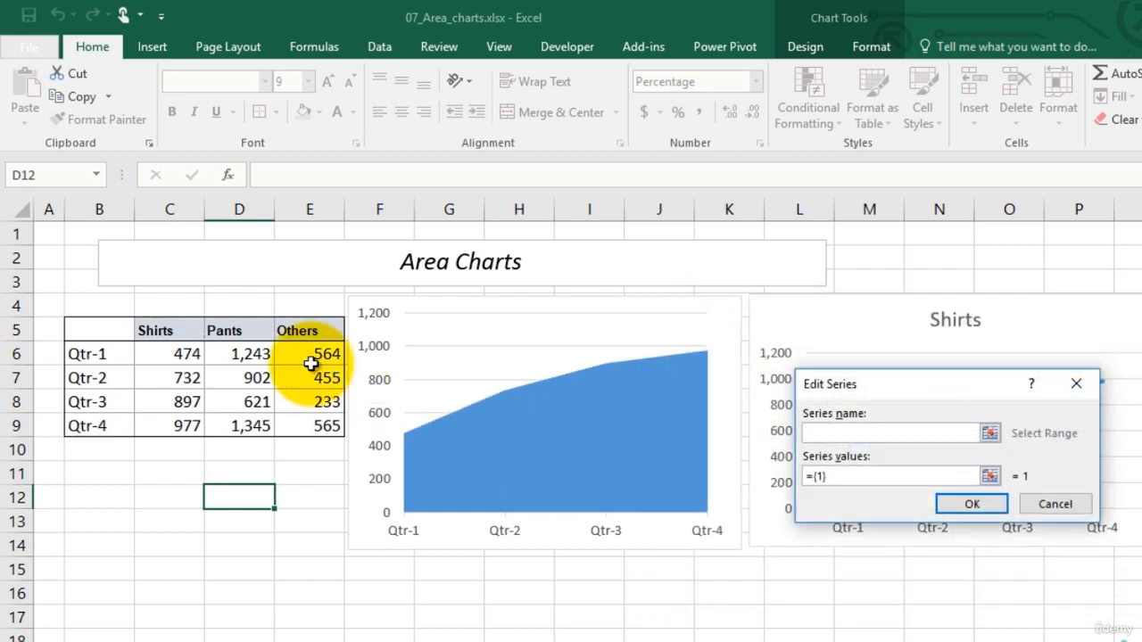
click(234, 330)
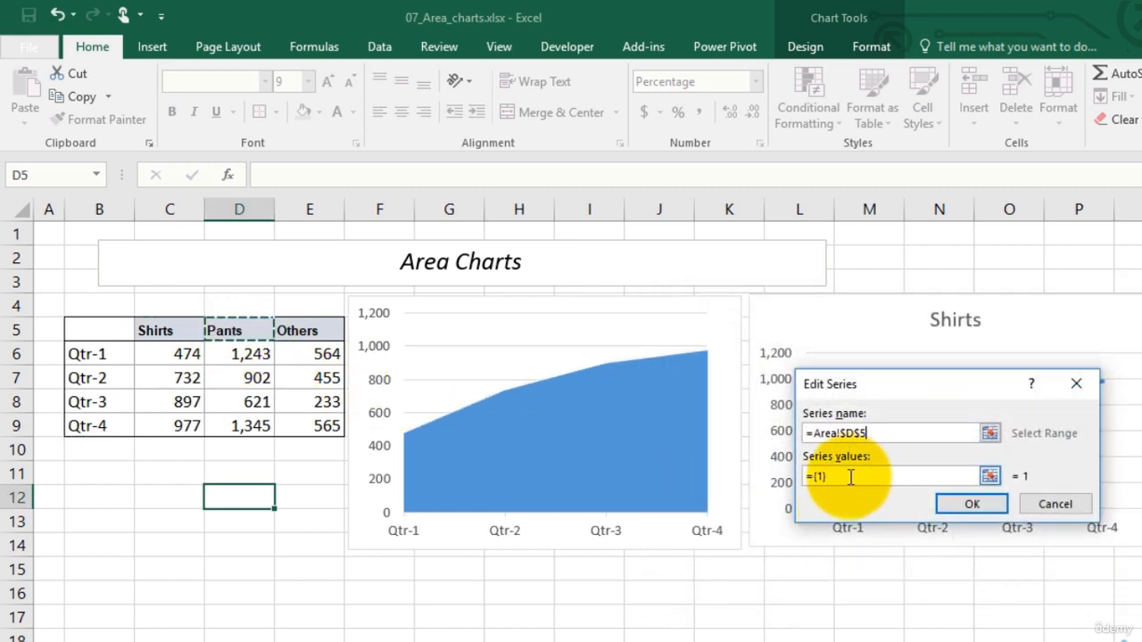
click(990, 475)
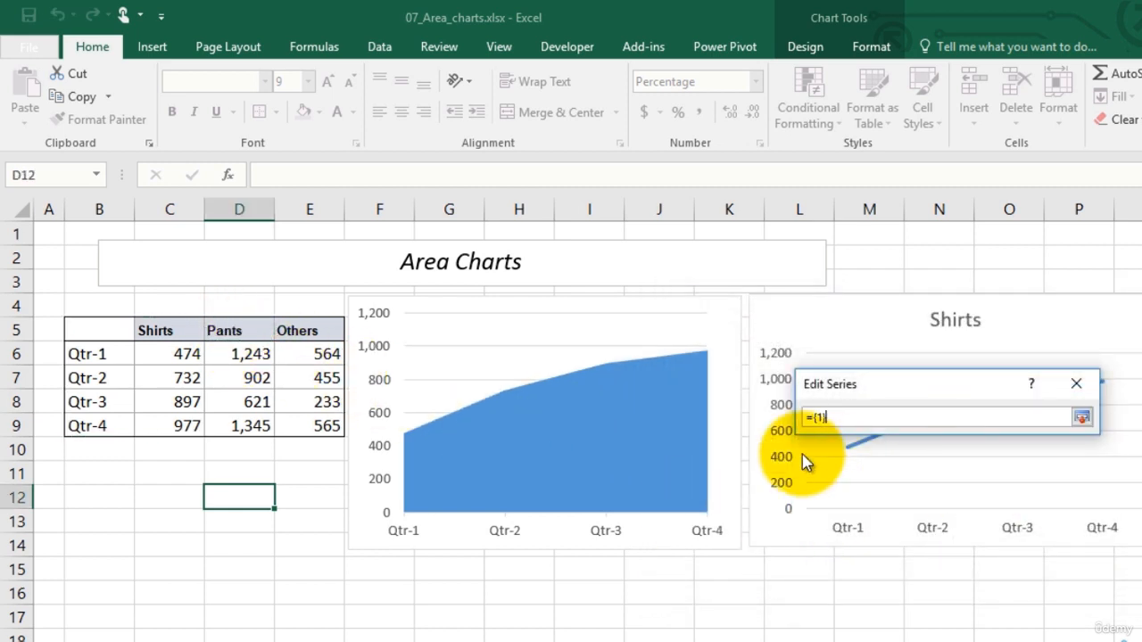
drag(849, 414, 787, 419)
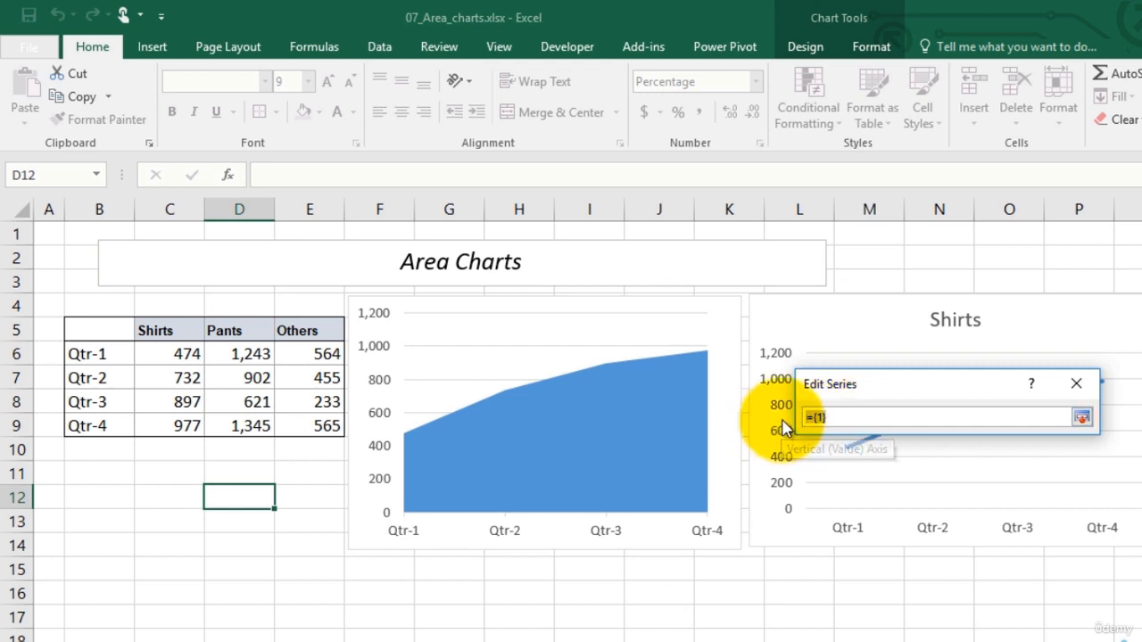
key(Delete)
drag(238, 354, 246, 421)
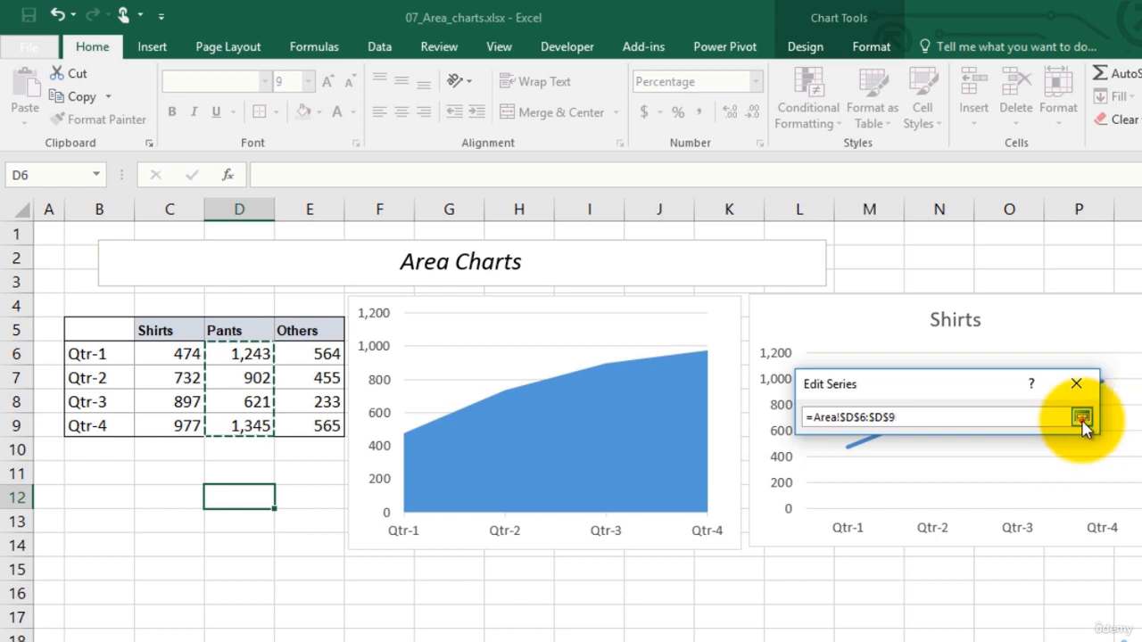
click(1082, 417)
click(972, 504)
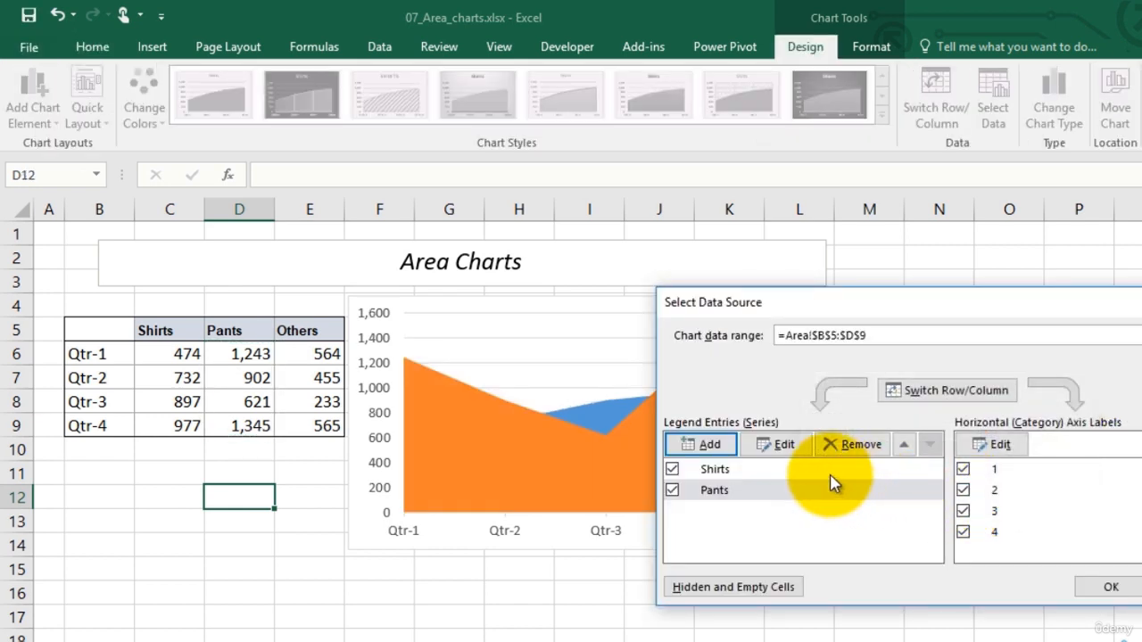
Add an Others series to the area chart, with its name from E5 and its values from E6:E9
click(719, 446)
click(307, 330)
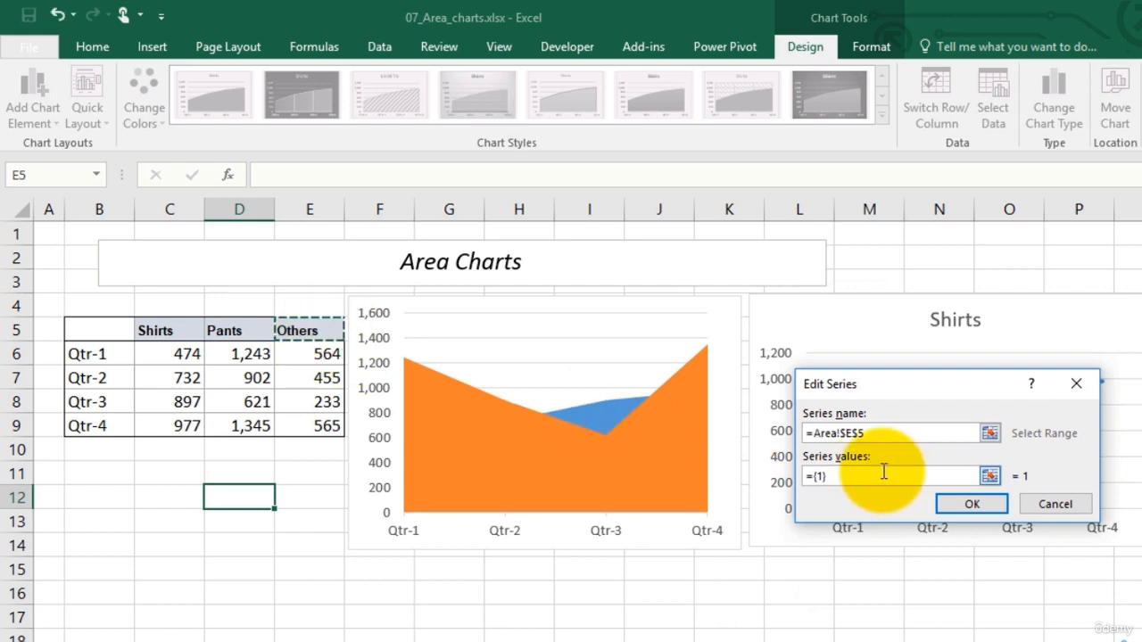
key(Tab)
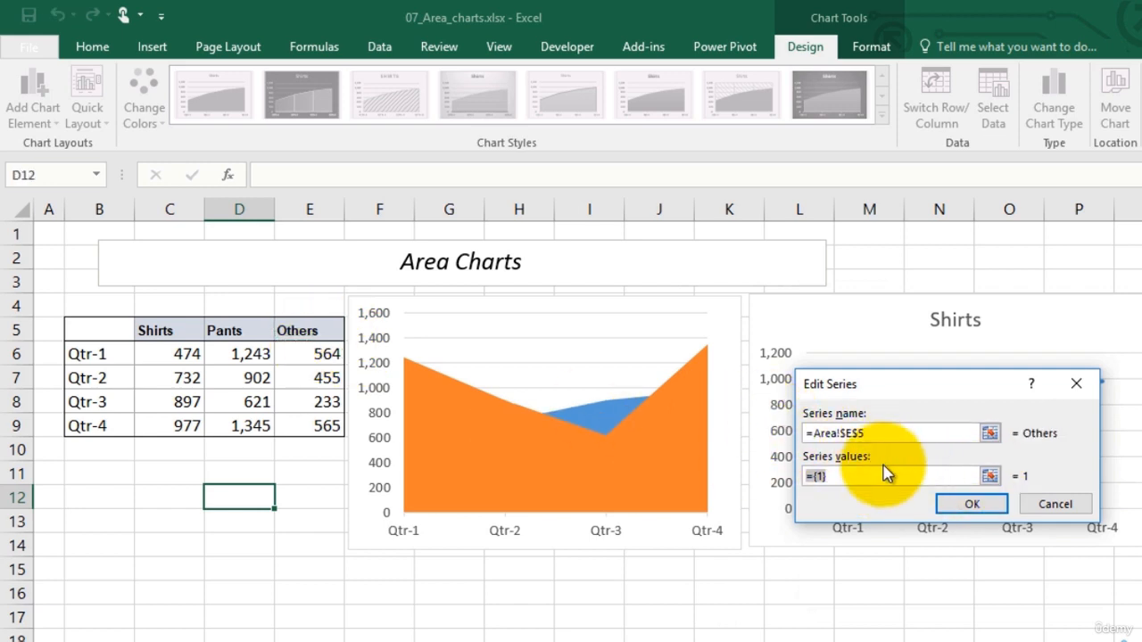
key(BackSpace)
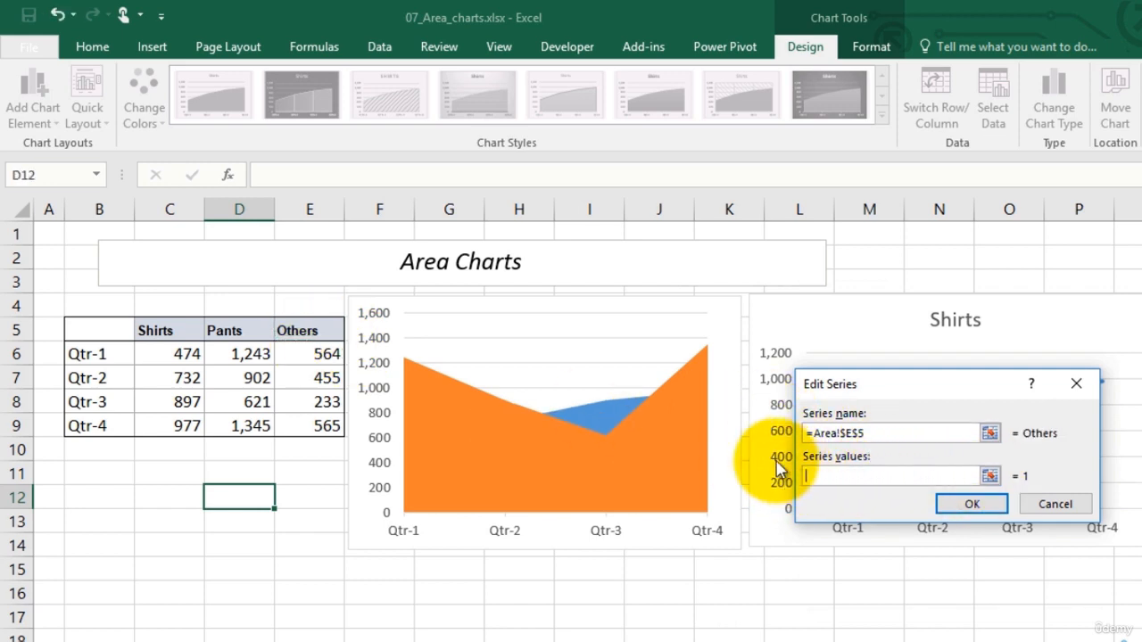
drag(312, 355, 321, 427)
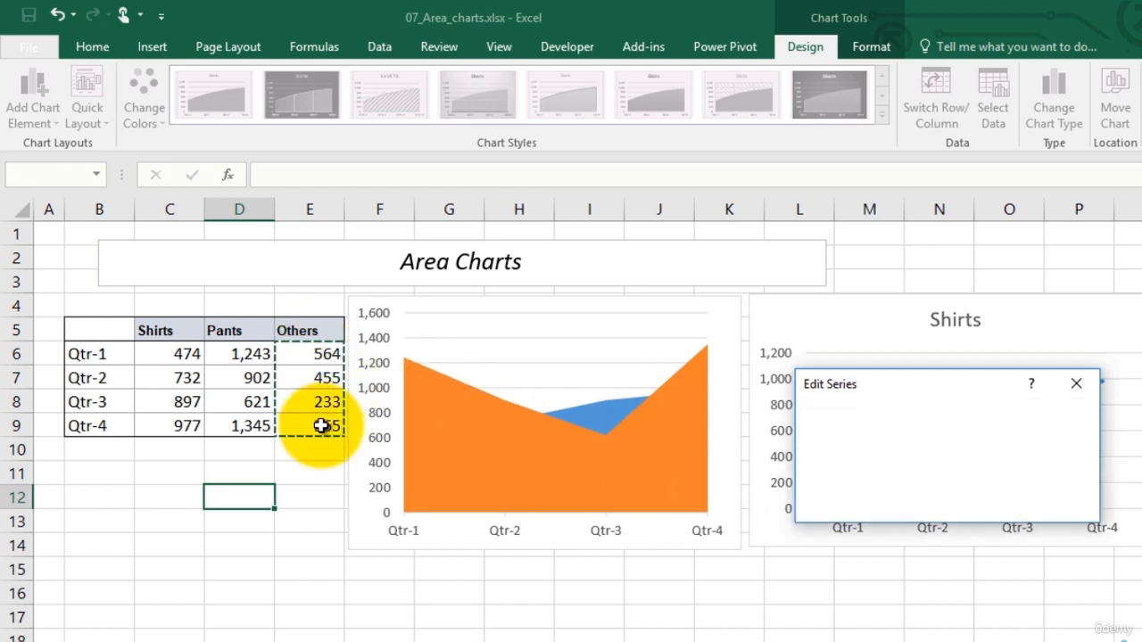
click(976, 573)
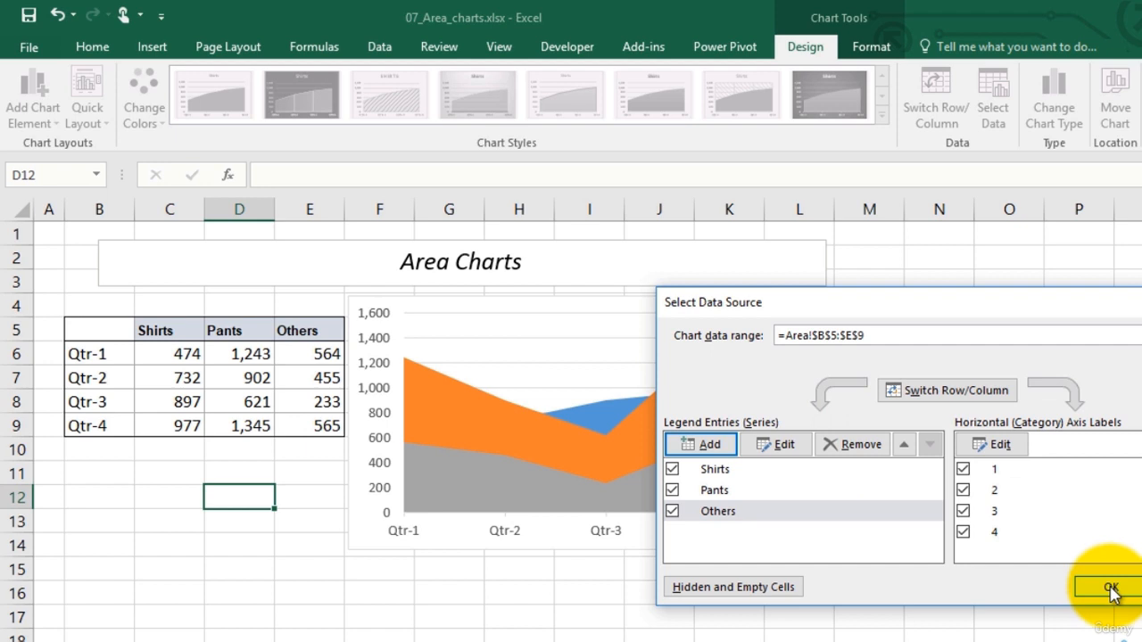
Set the area chart's horizontal axis labels to the quarter names in B6:B9 and apply the data source changes
click(996, 448)
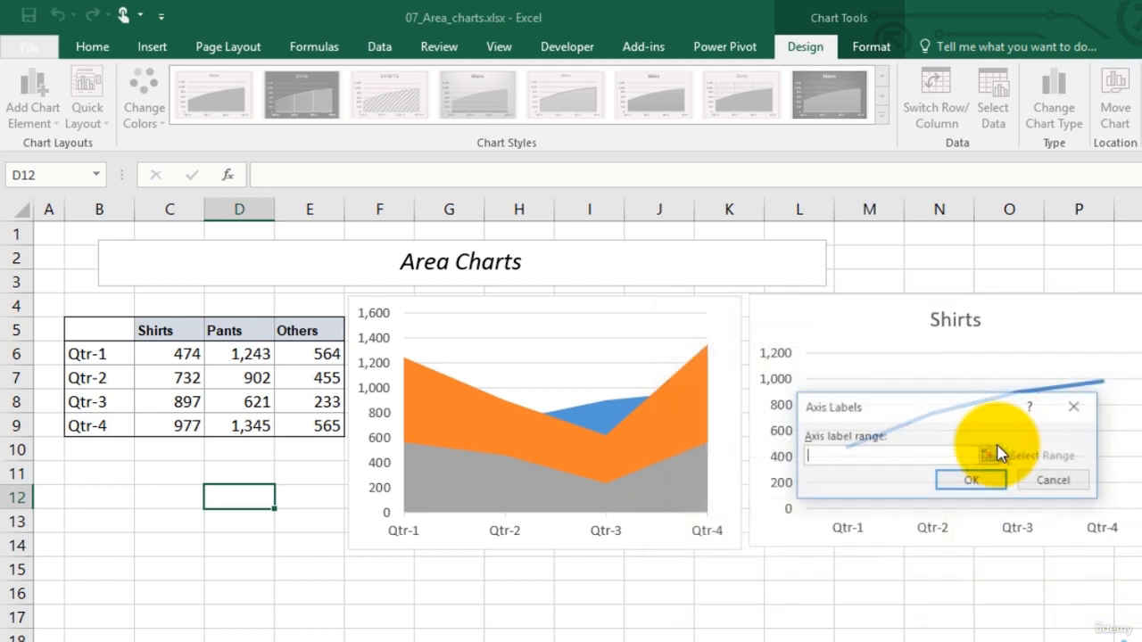
drag(89, 351, 95, 428)
click(949, 479)
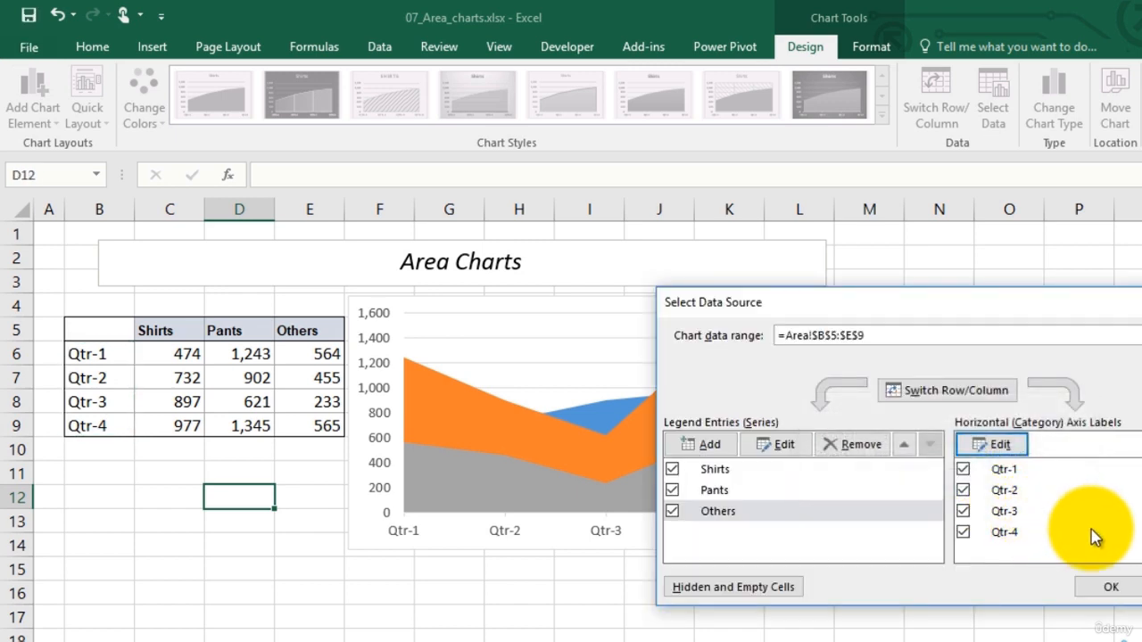
click(1106, 588)
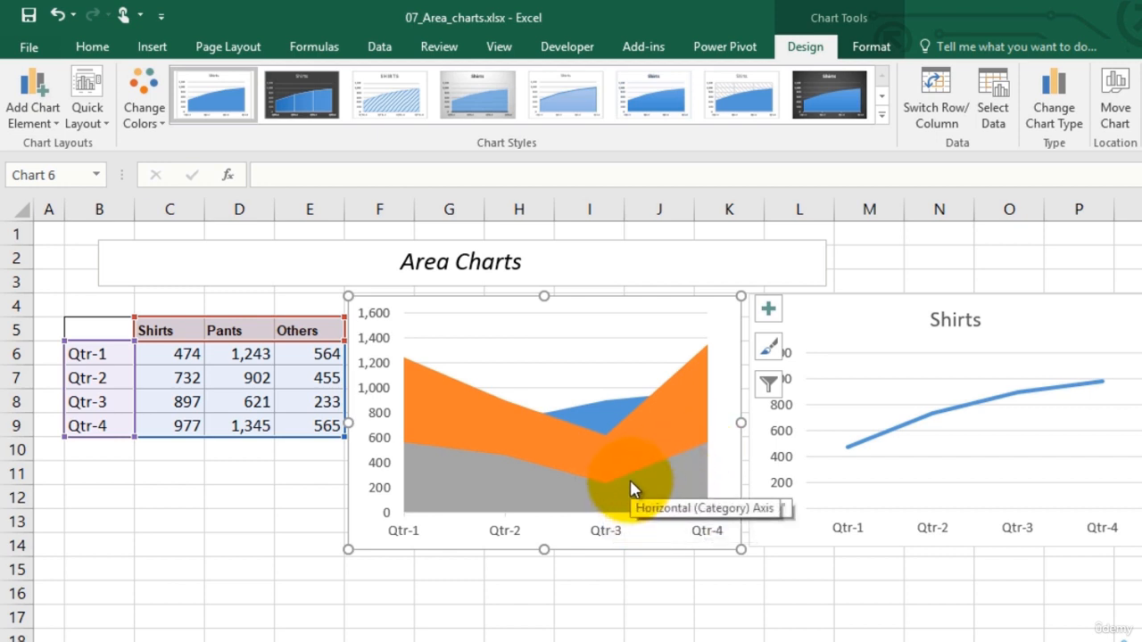
Add a legend to the area chart and enlarge the chart to reach about column N and row 17
click(607, 451)
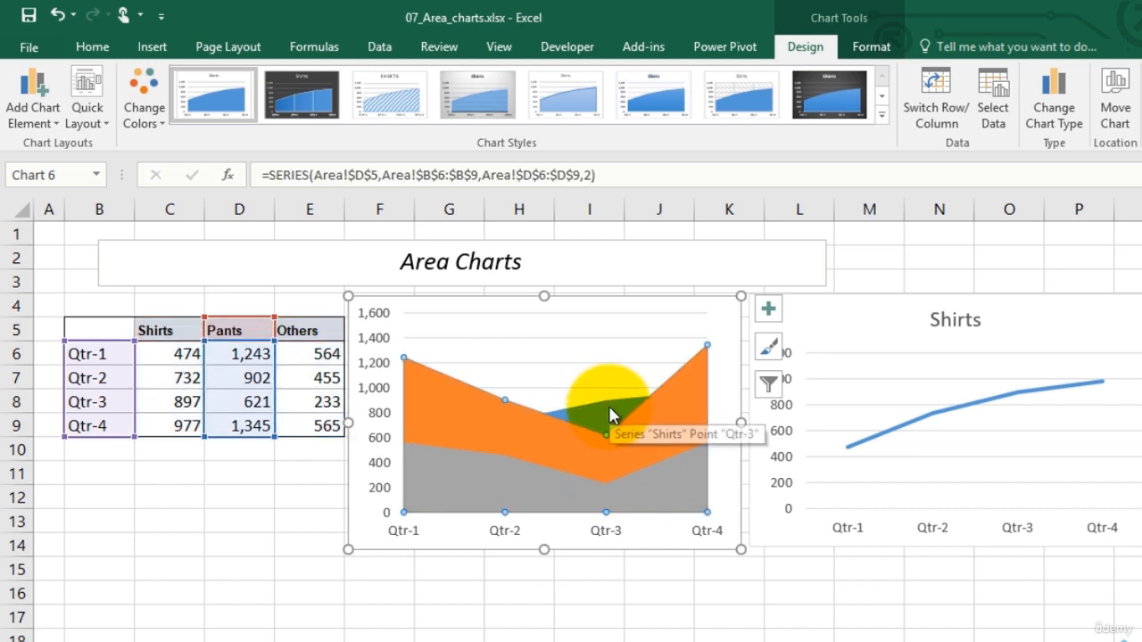
click(768, 308)
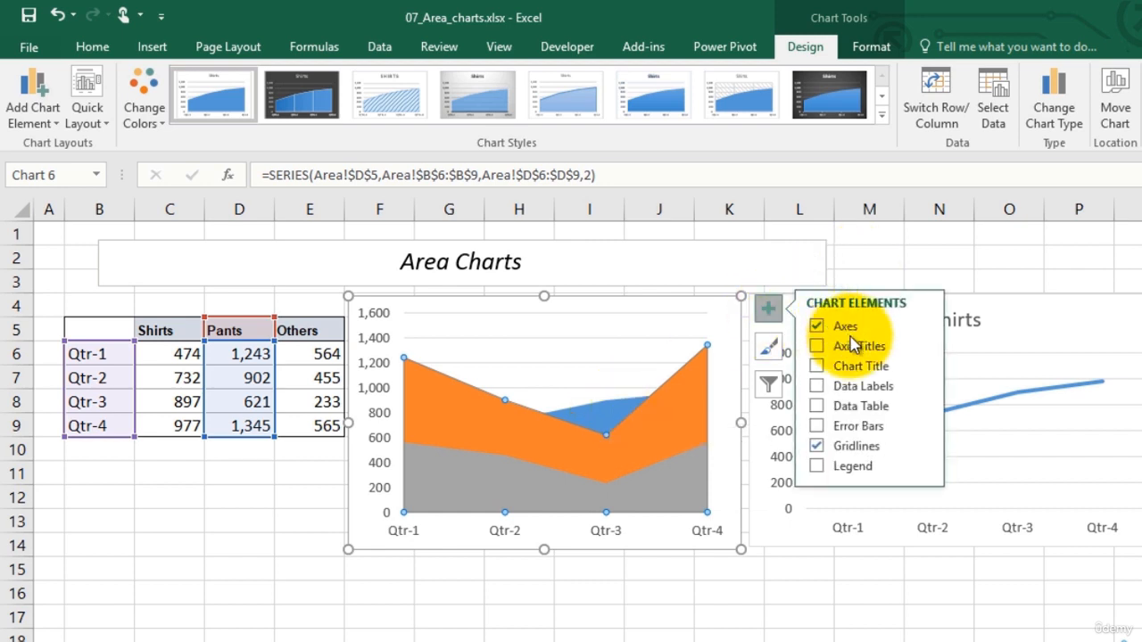
click(874, 473)
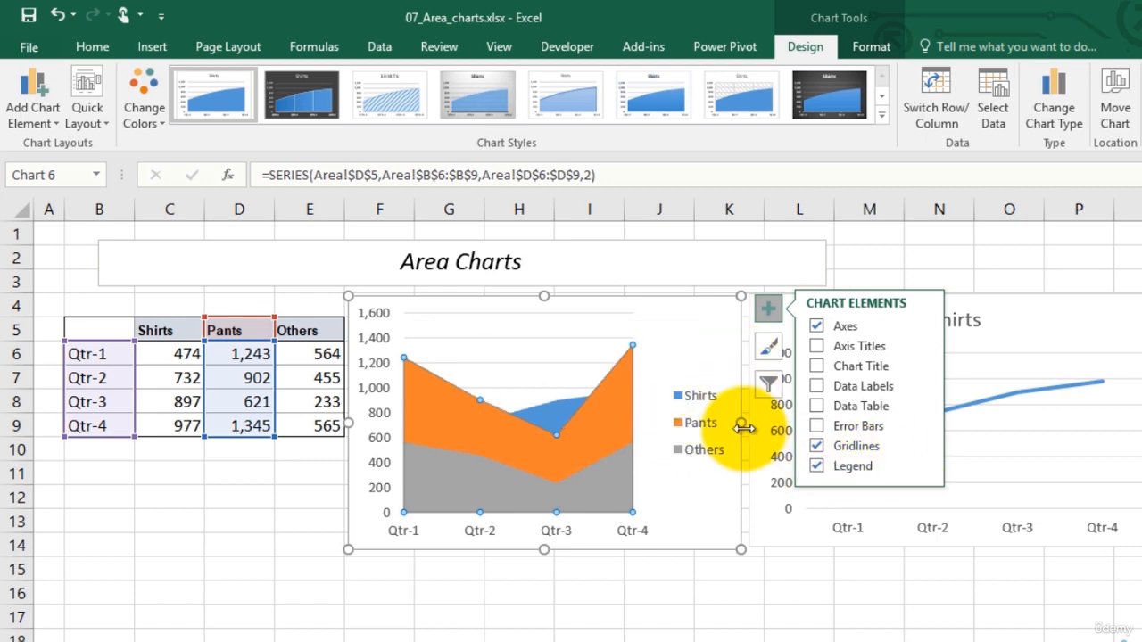
drag(741, 550, 915, 625)
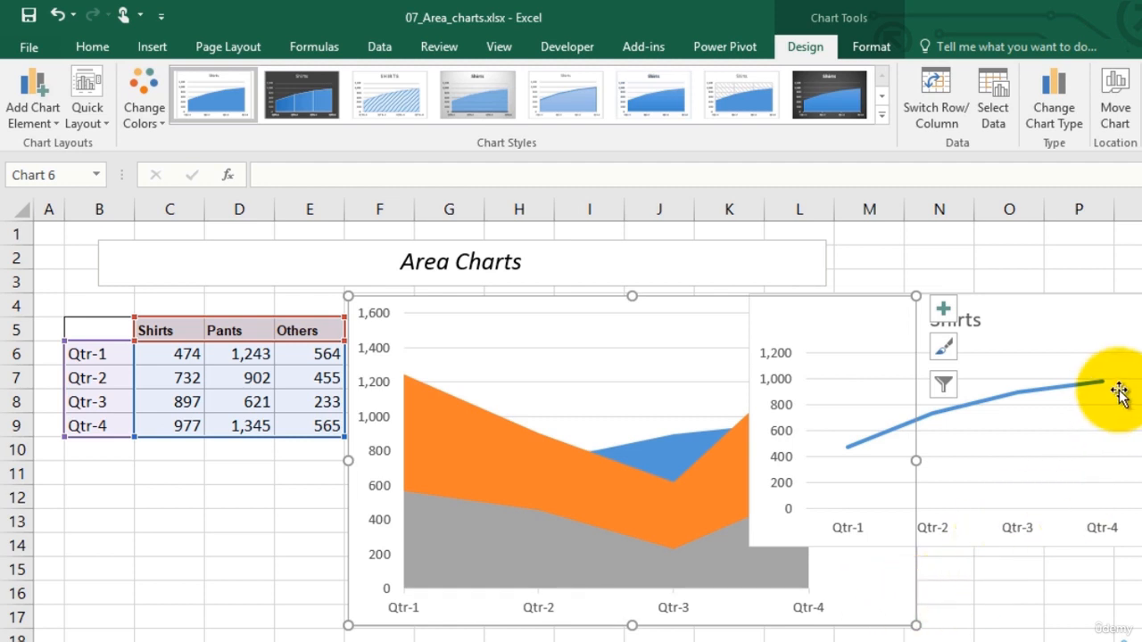
Delete the Shirts line chart that overlaps the enlarged area chart
click(1117, 320)
drag(1121, 303, 1141, 295)
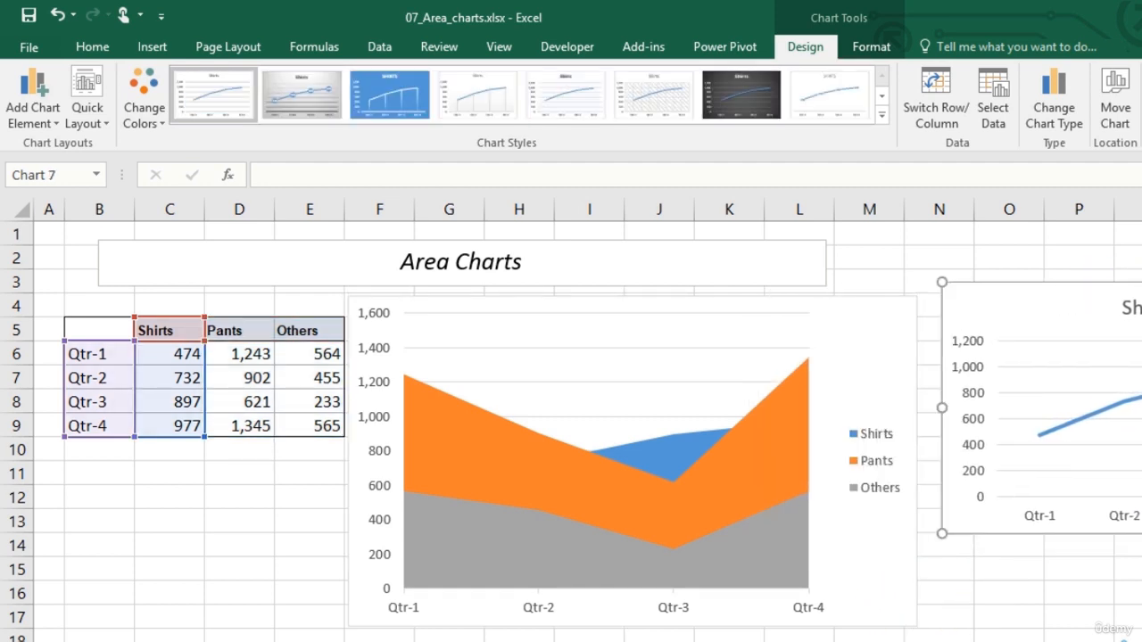
key(Delete)
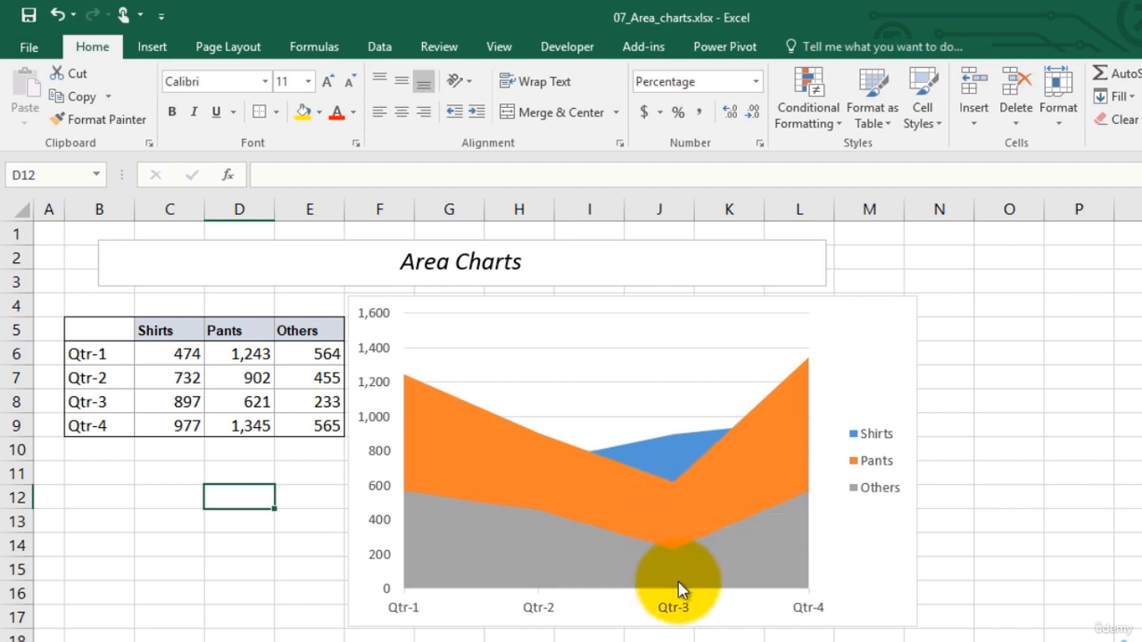
Give the Pants series in the area chart a solid fill with about 31% transparency
click(696, 496)
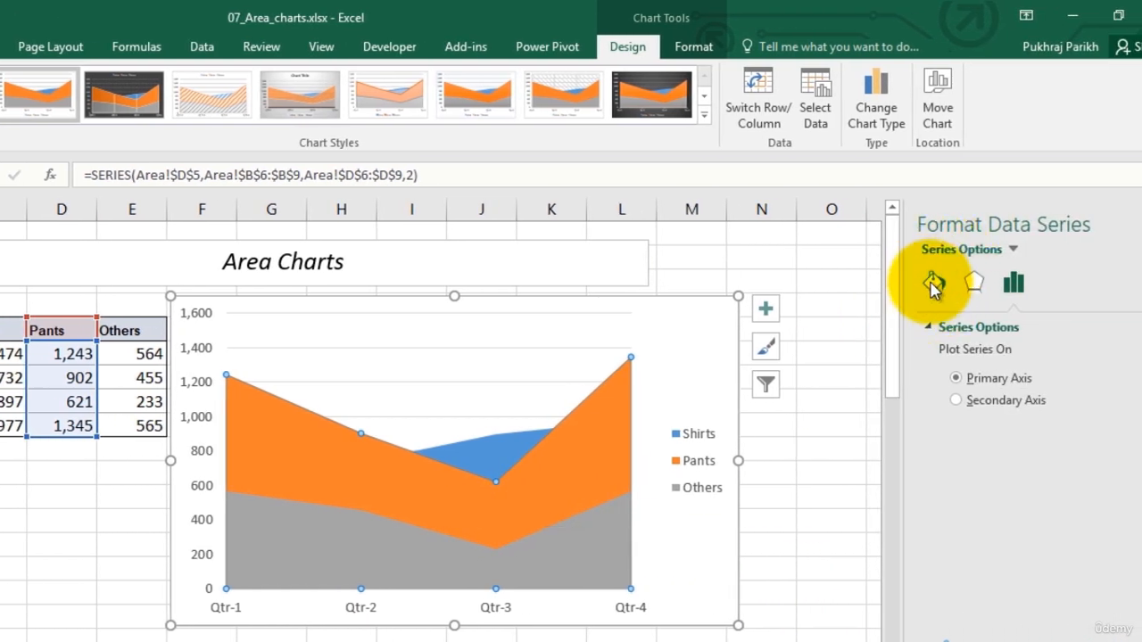
click(933, 284)
click(947, 378)
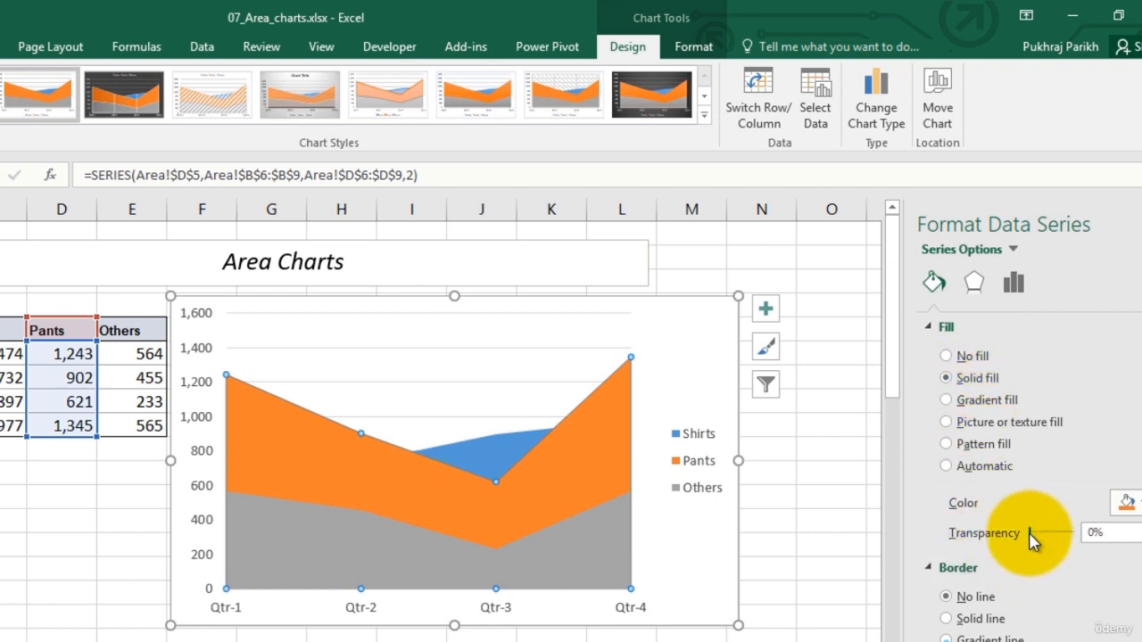
drag(1033, 536, 1044, 538)
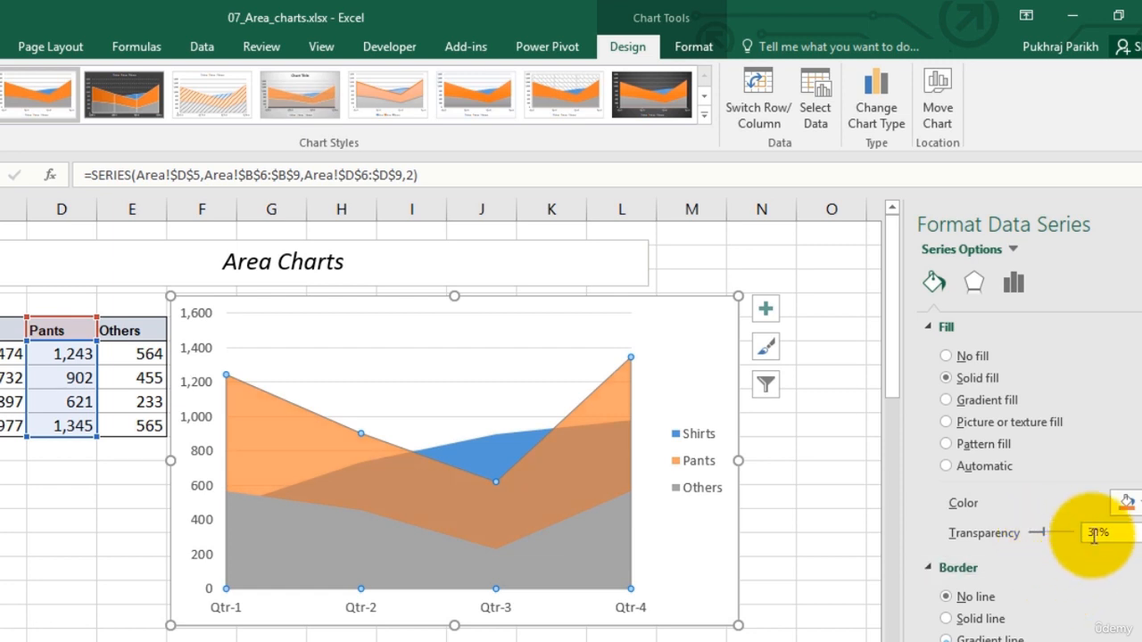
Give the Others series a solid dark grey theme-colour fill with about 58% transparency
click(1013, 252)
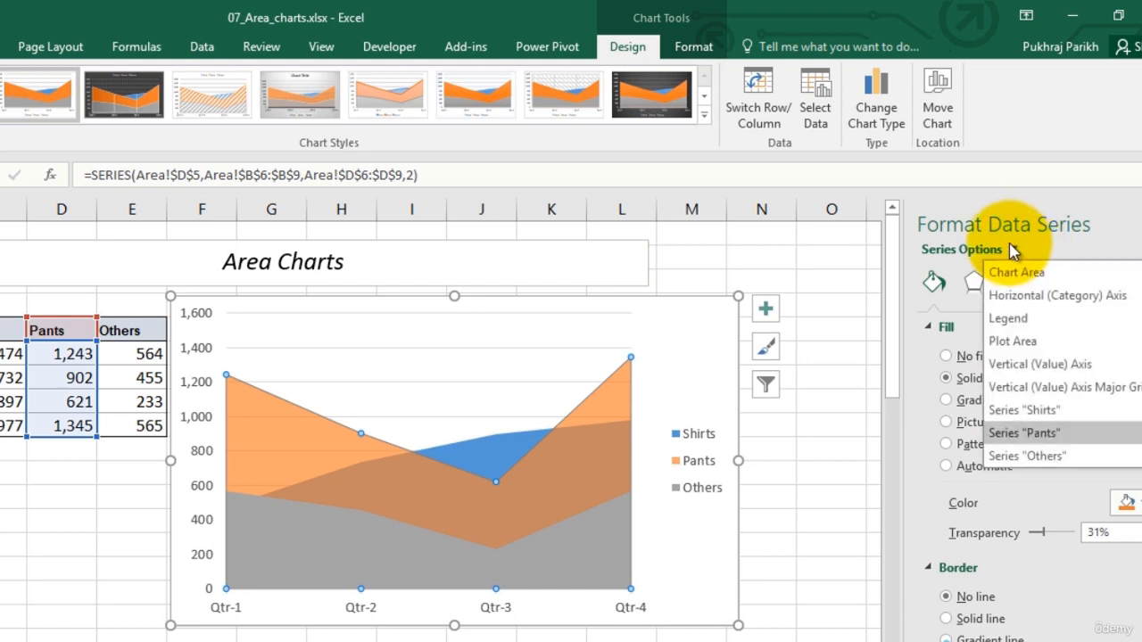
click(1027, 456)
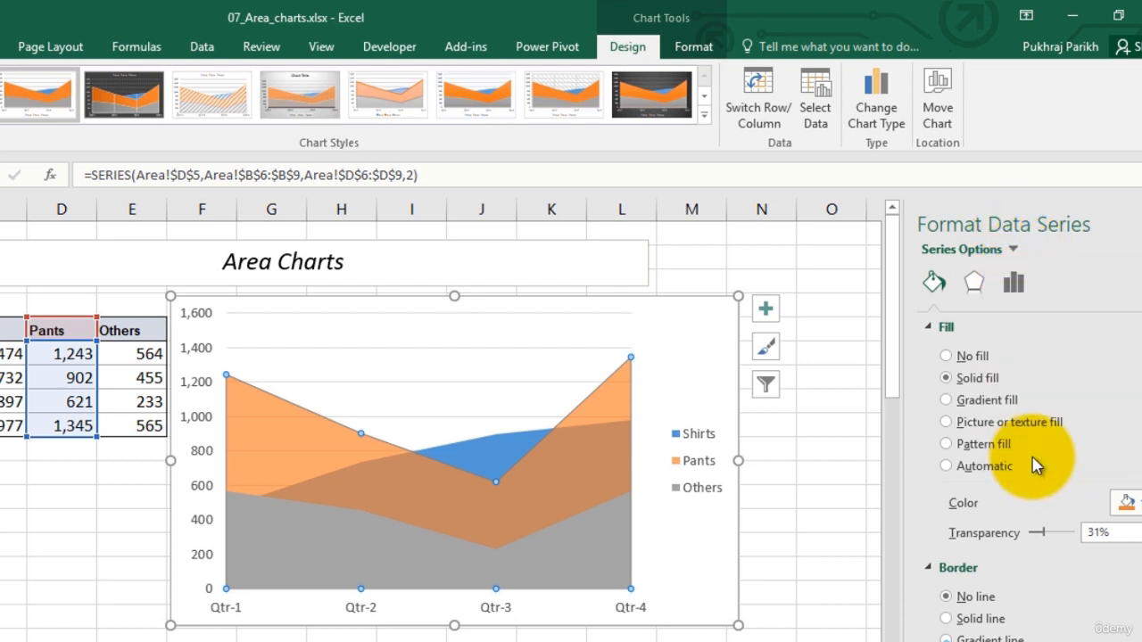
click(979, 379)
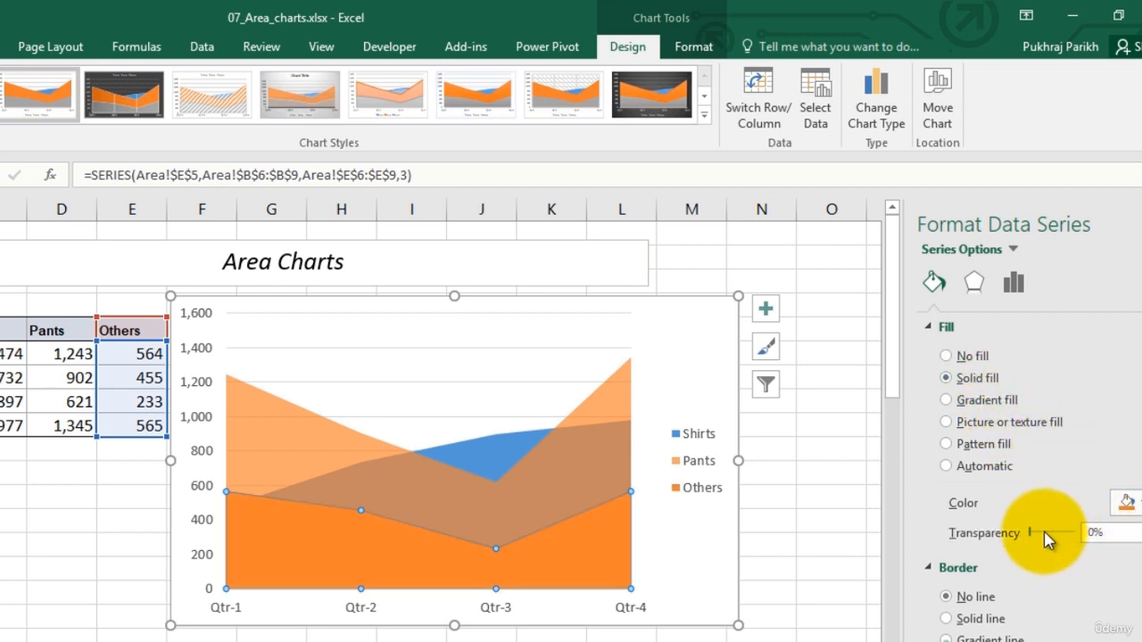
drag(1032, 534, 1065, 540)
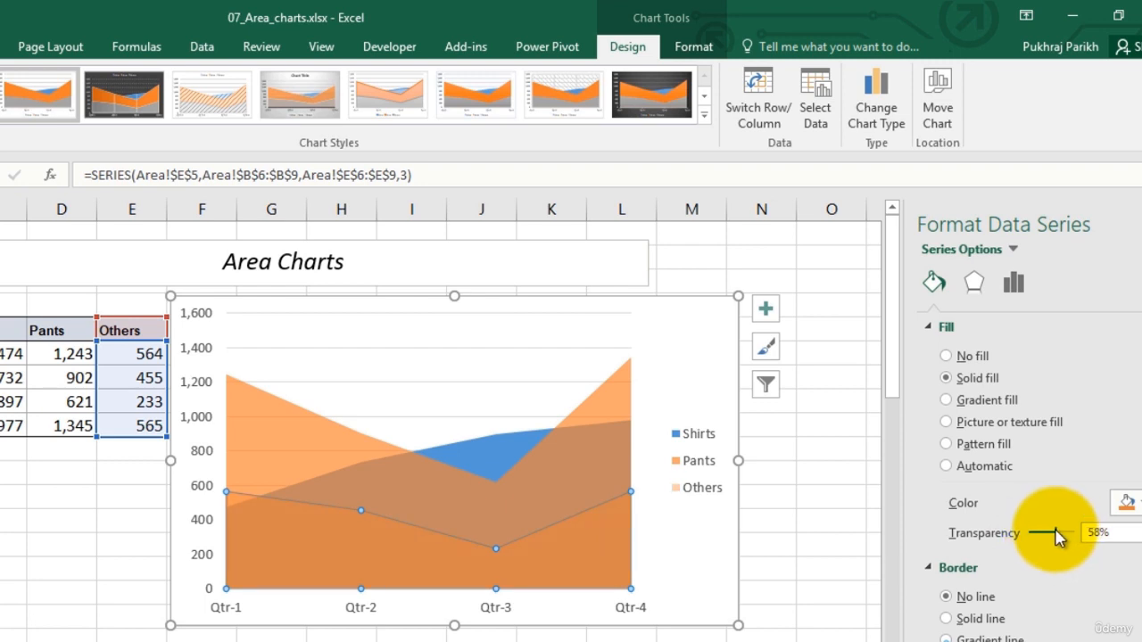
click(1126, 502)
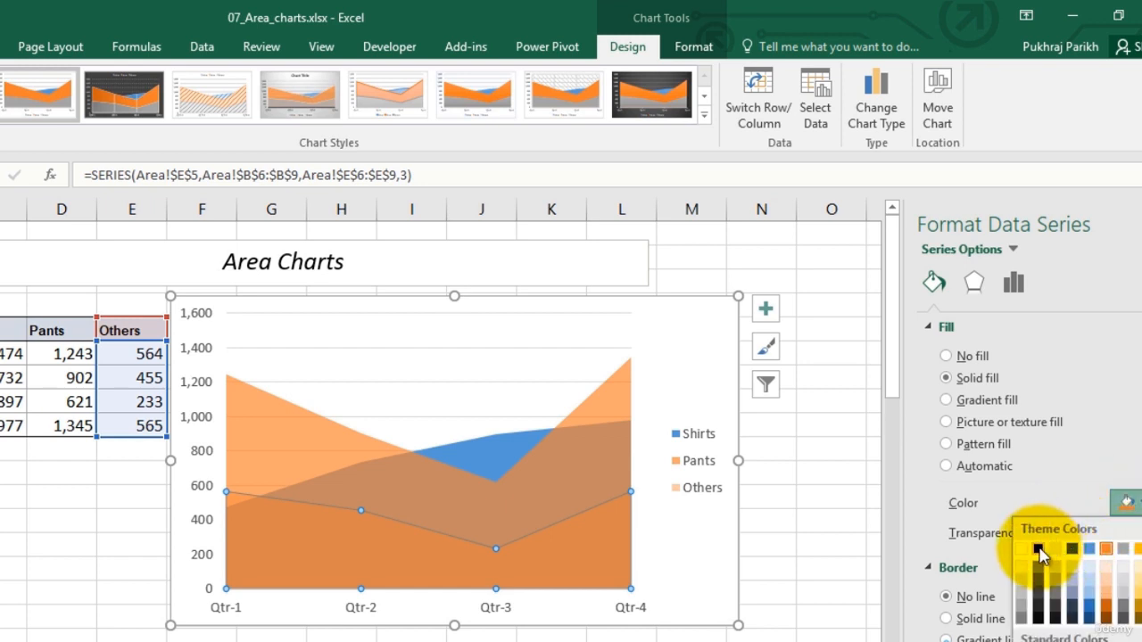
click(1022, 616)
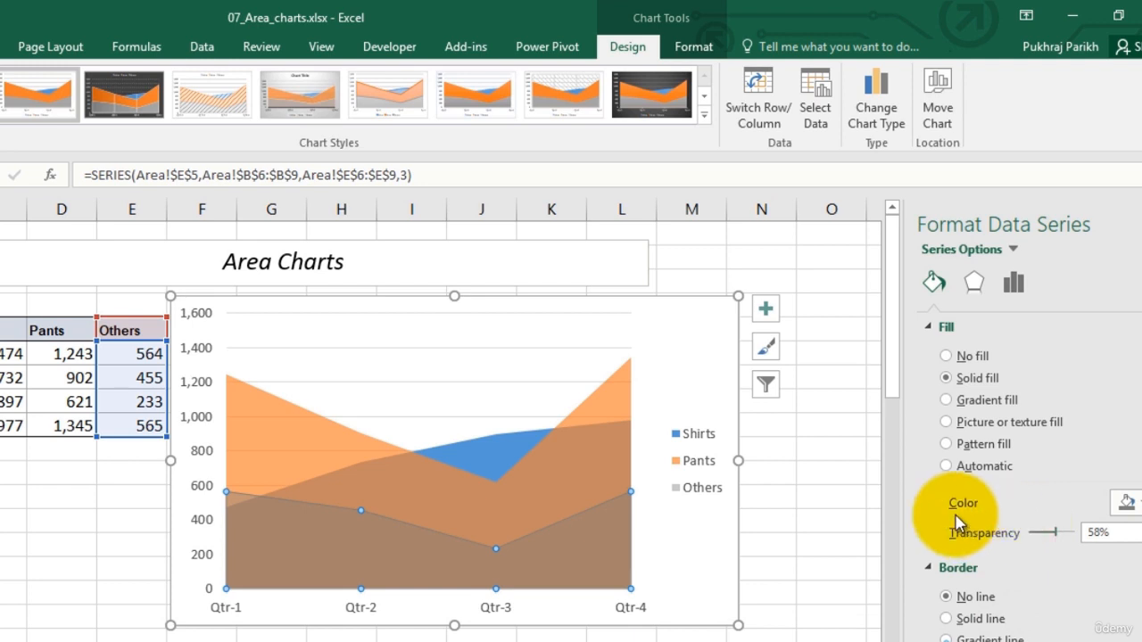
Change the Shirts, Pants and Others chart to a Stacked Area chart with the quarters along the horizontal axis
click(872, 495)
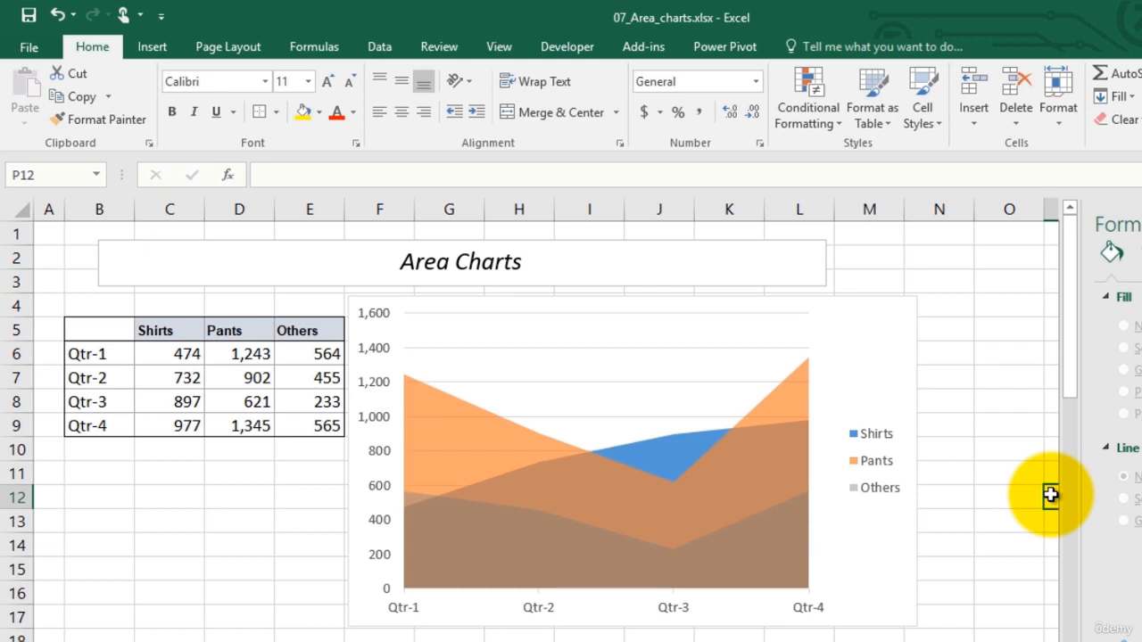
click(737, 509)
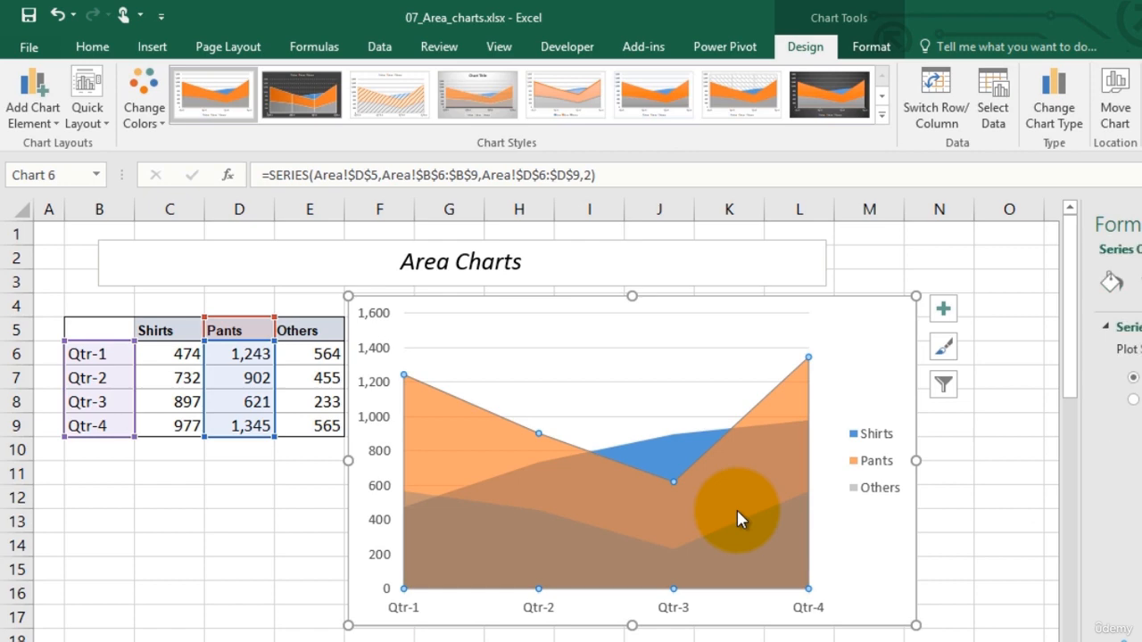
click(1062, 89)
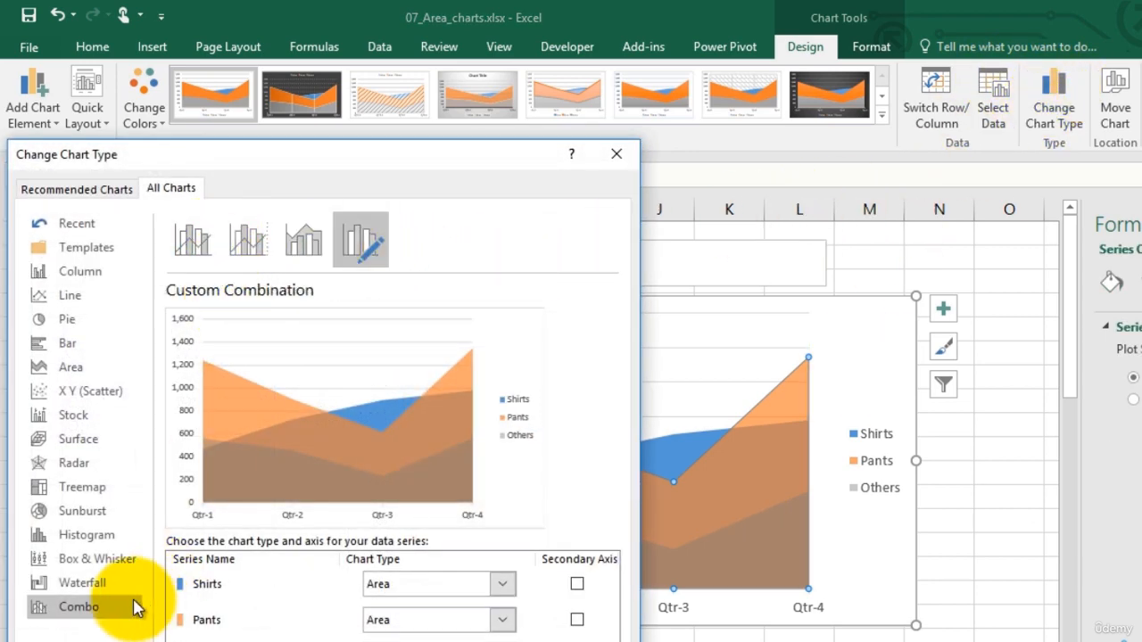
click(75, 365)
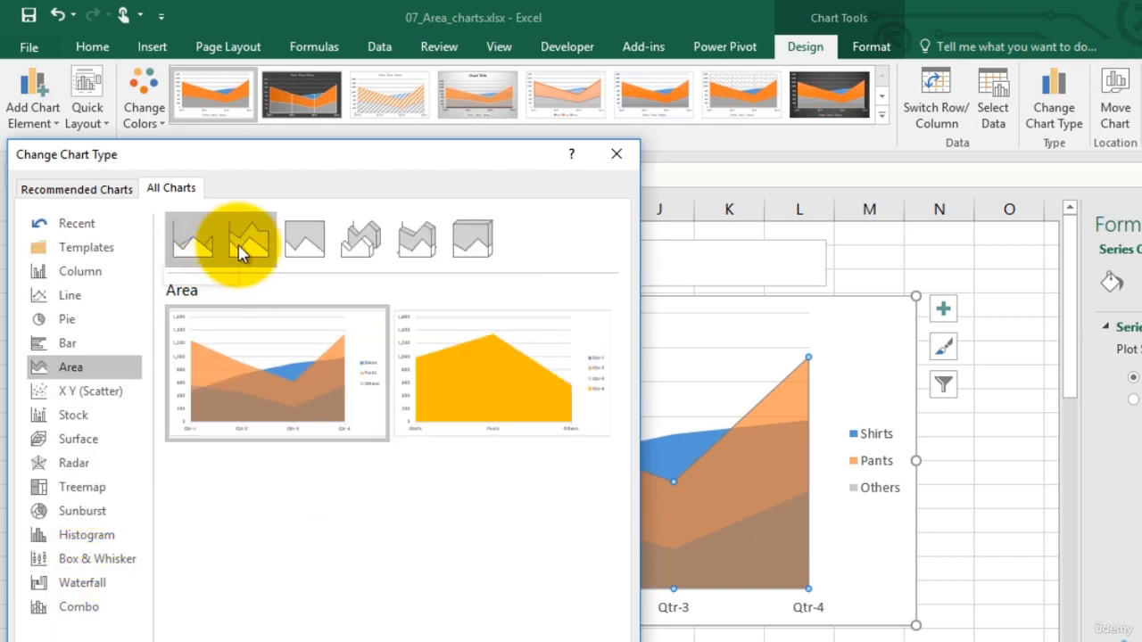
click(242, 254)
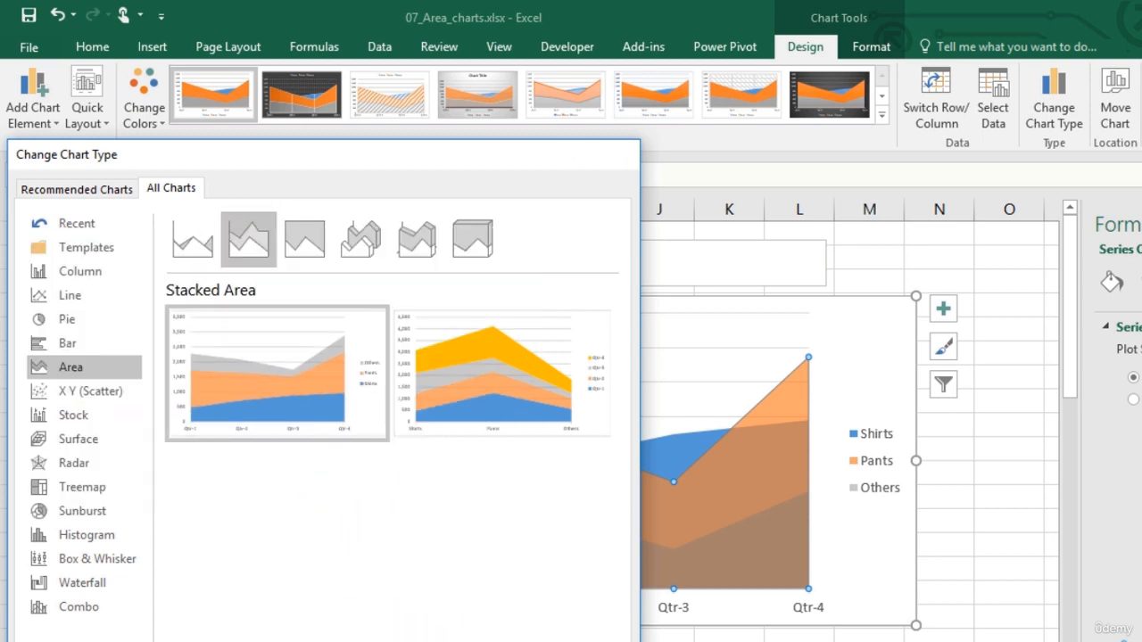
click(513, 641)
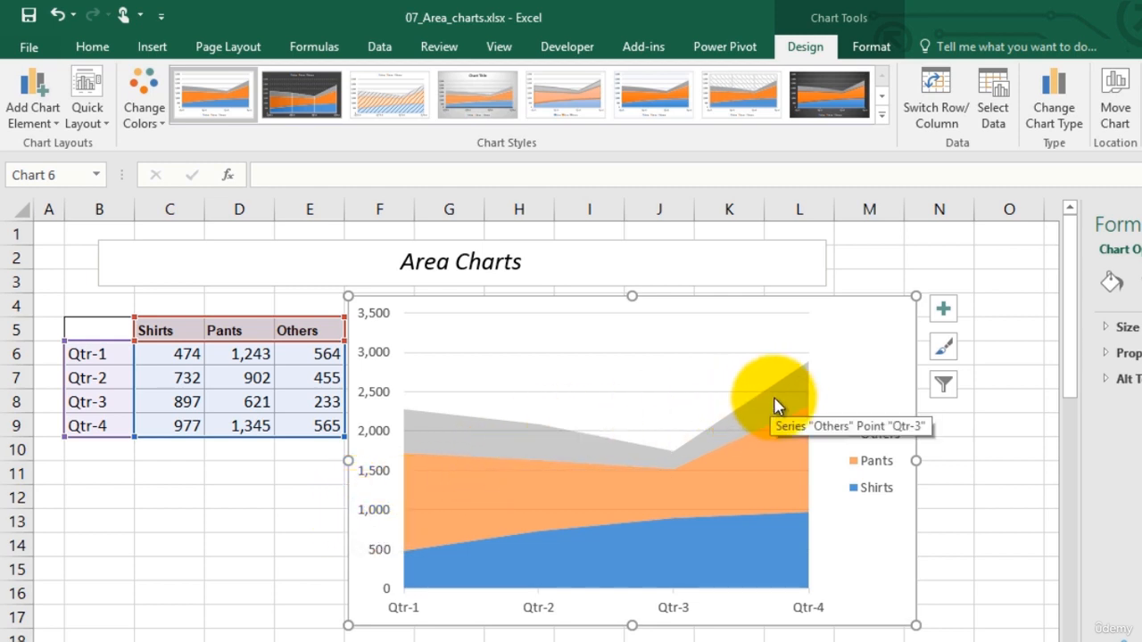
Convert the sales chart to a 100% Stacked Area chart, keeping the quarters on the horizontal axis
click(1085, 114)
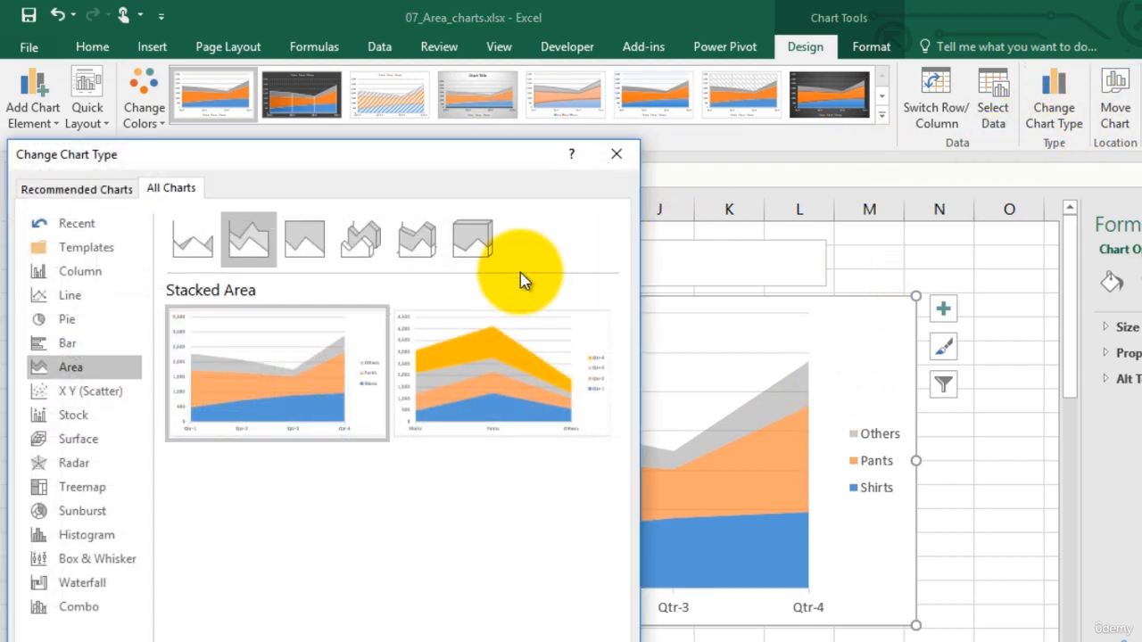
click(311, 249)
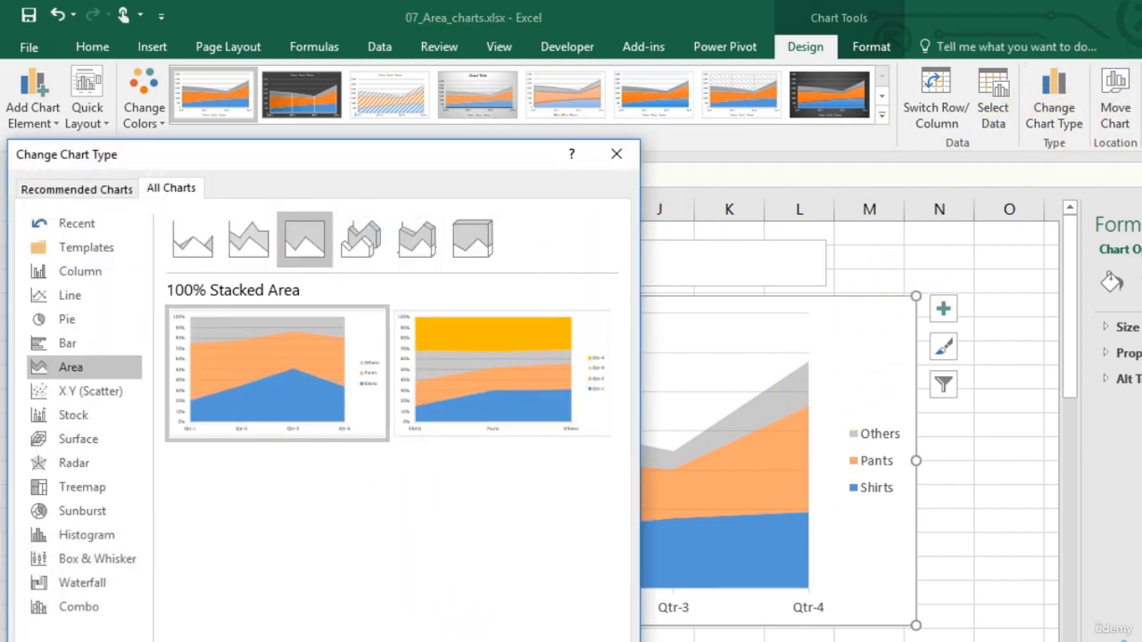
click(484, 620)
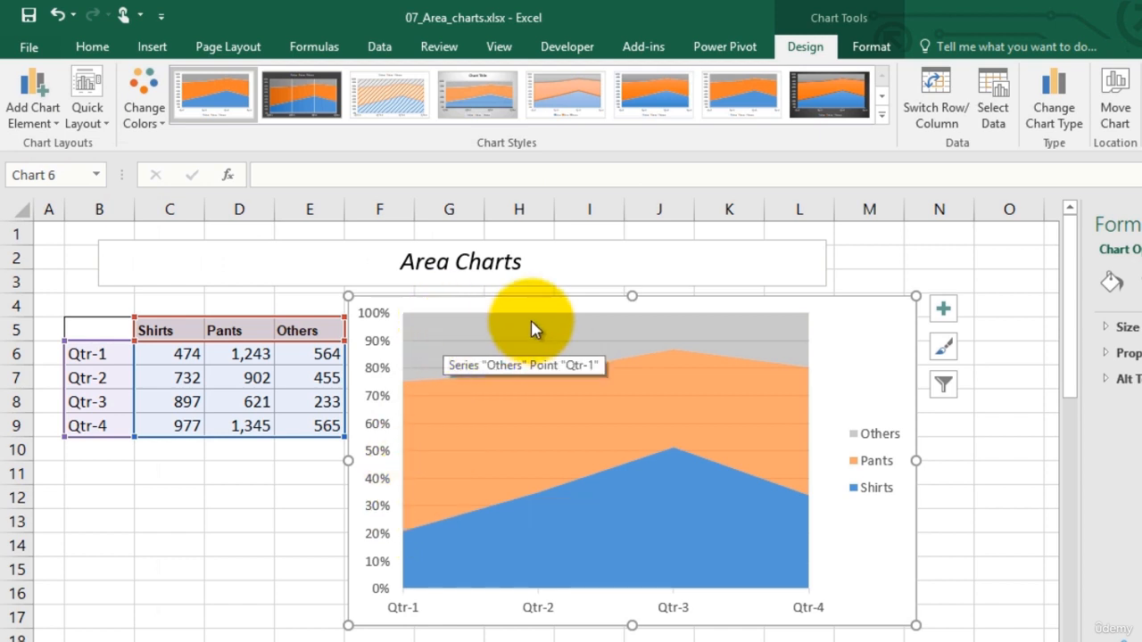
Switch the sales chart to the 3-D Area type with Shirts, Pants and Others on a depth axis
click(1048, 98)
click(368, 243)
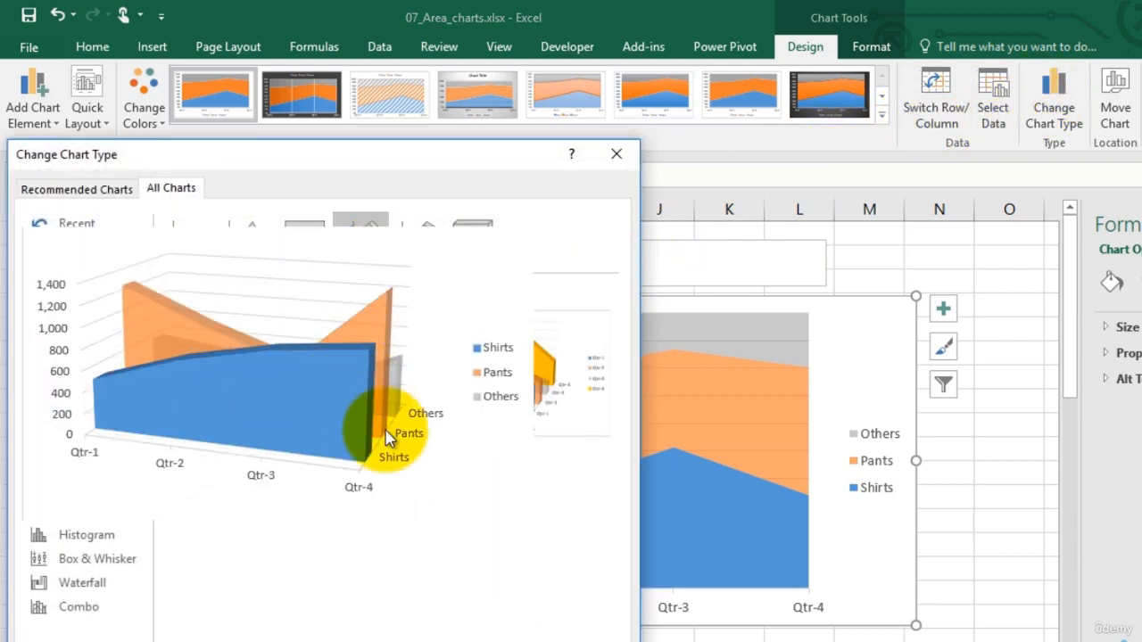
click(534, 641)
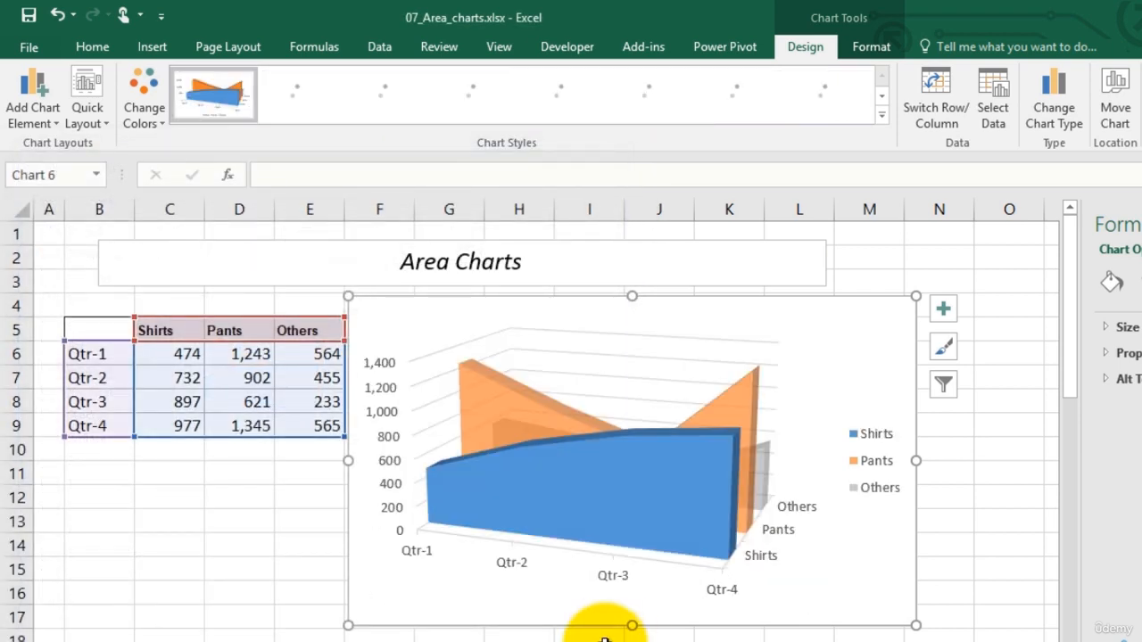